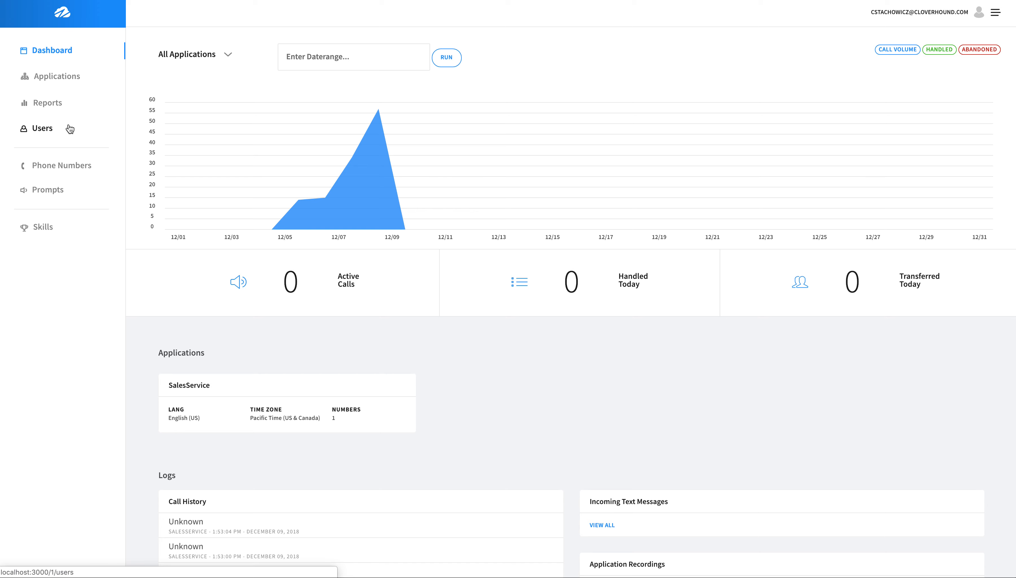
Review the audio files in the SalesService prompt folder and the list of skills.
click(50, 195)
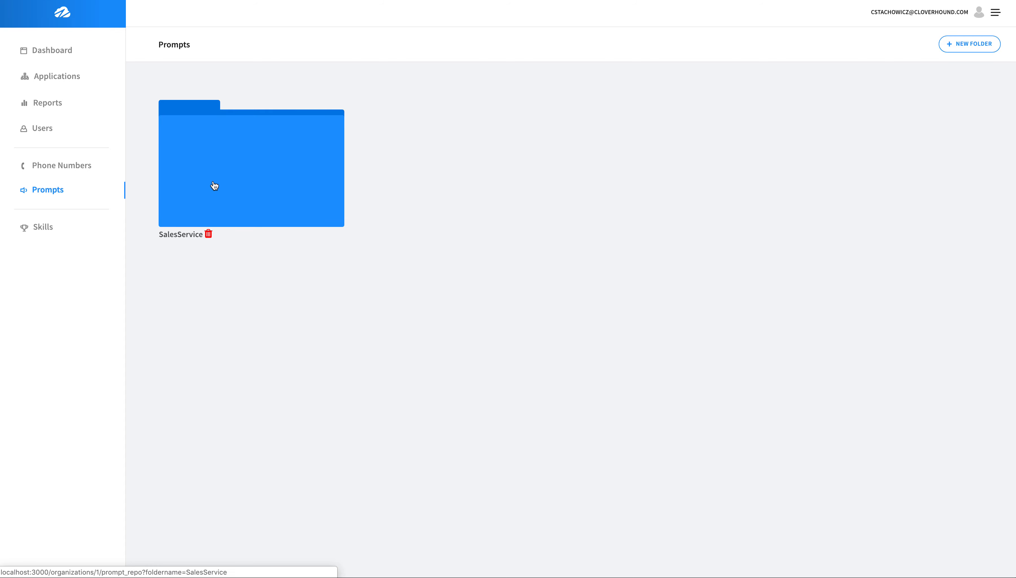
click(215, 186)
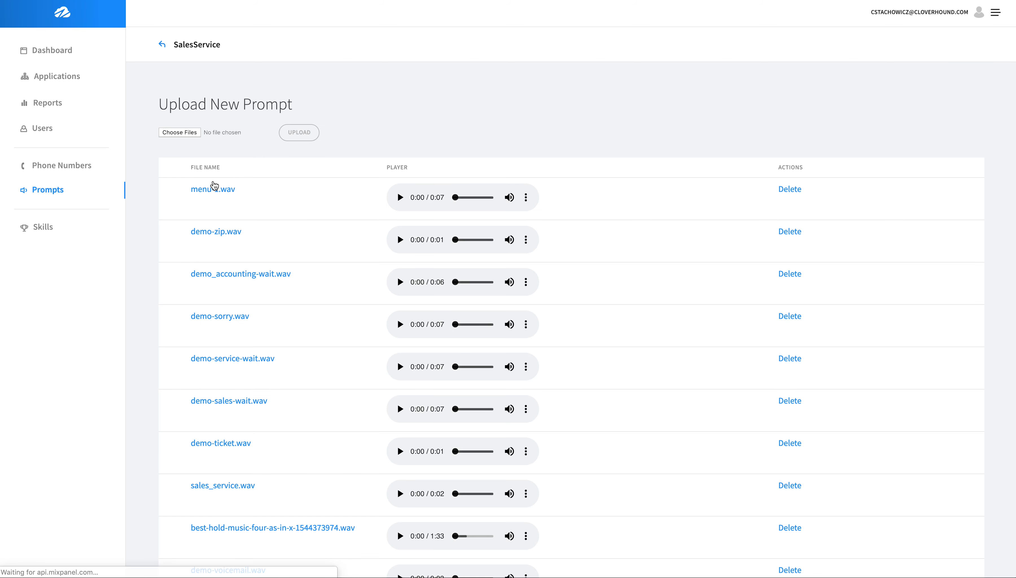
scroll(212, 185, down, 2)
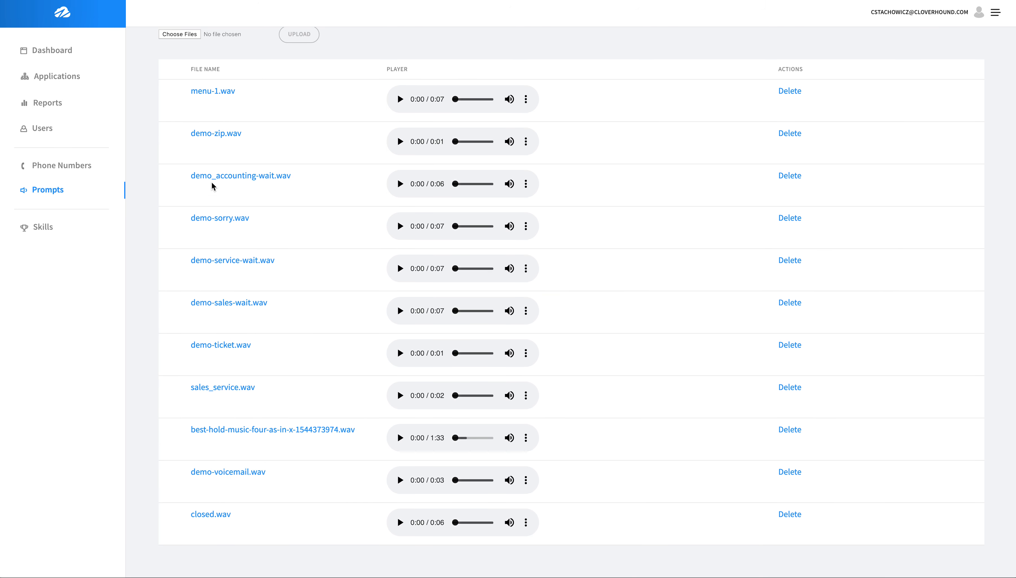
scroll(213, 187, up, 1)
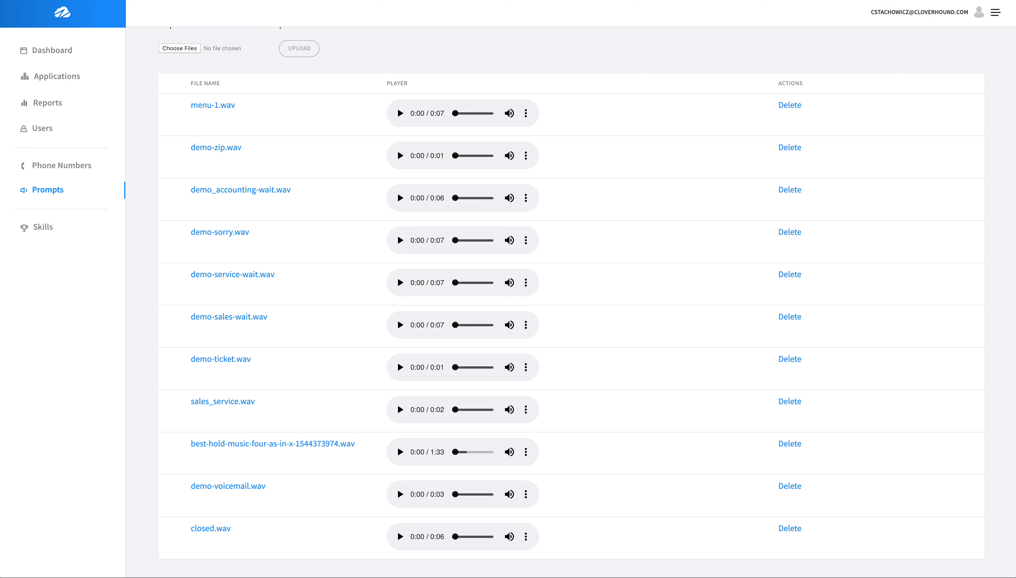
scroll(373, 197, down, 1)
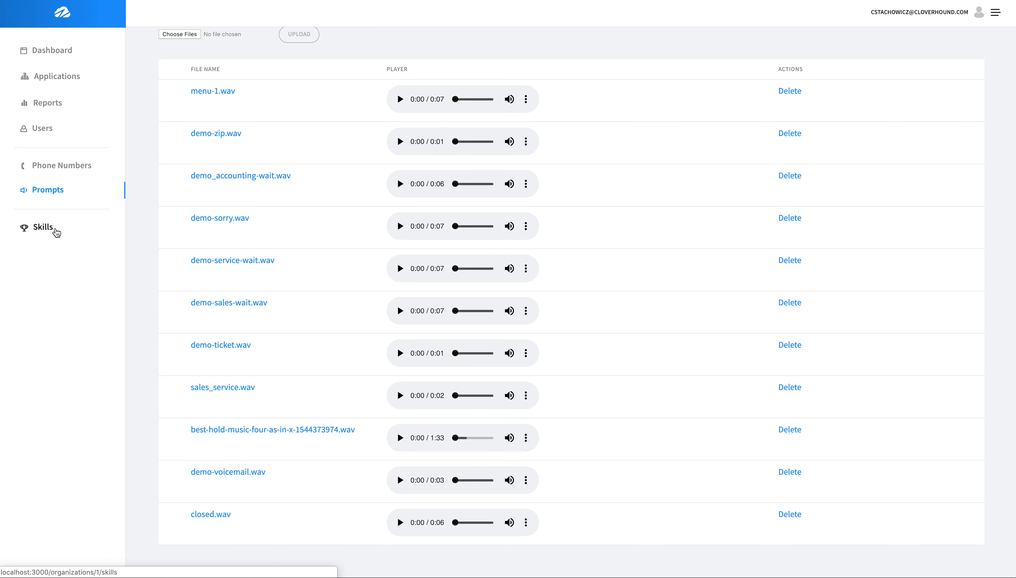
click(41, 227)
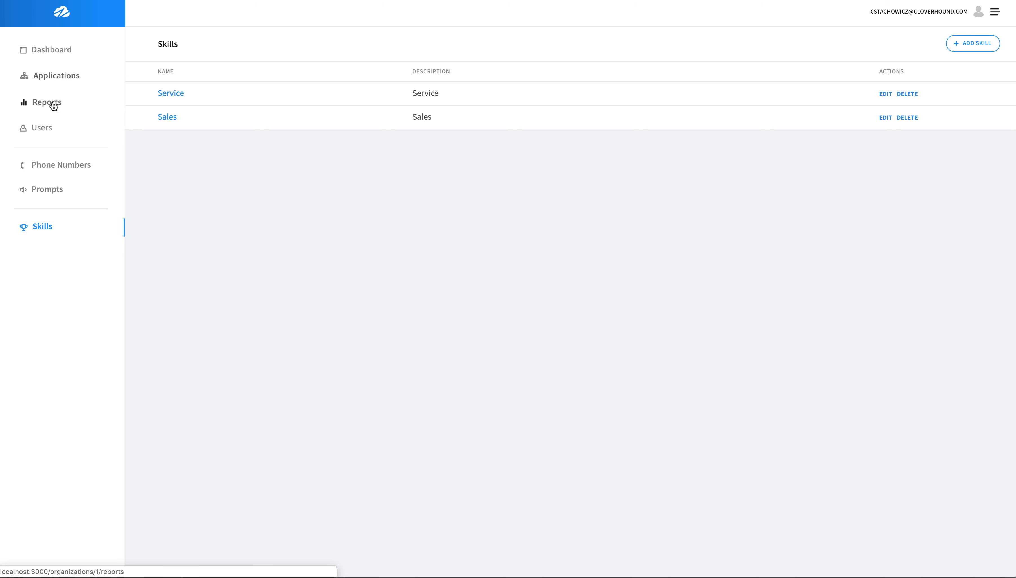
Check the phone number assigned to SalesService against the dnis value in the Script Editor's Set Variable node.
click(67, 168)
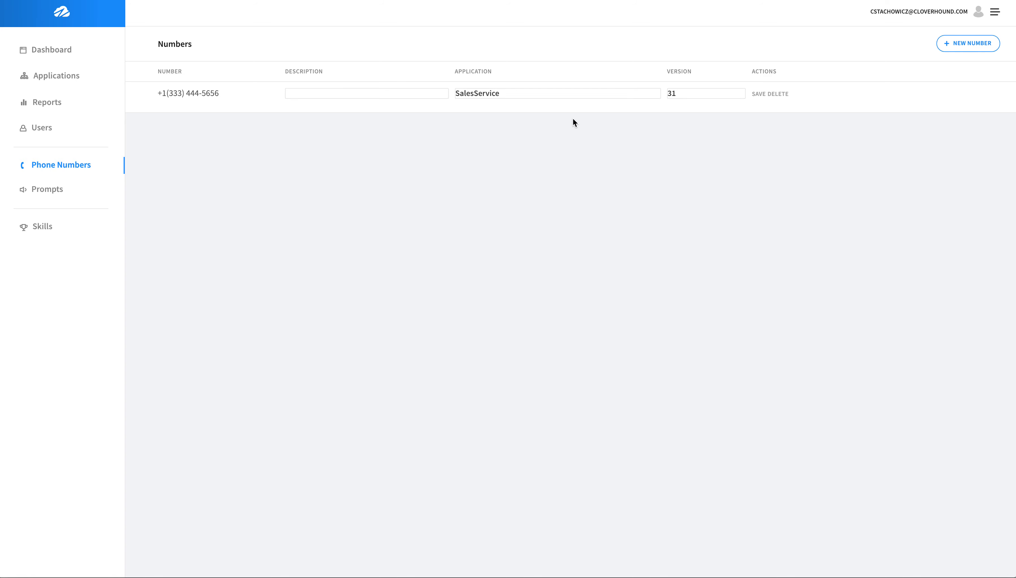
drag(221, 94, 156, 95)
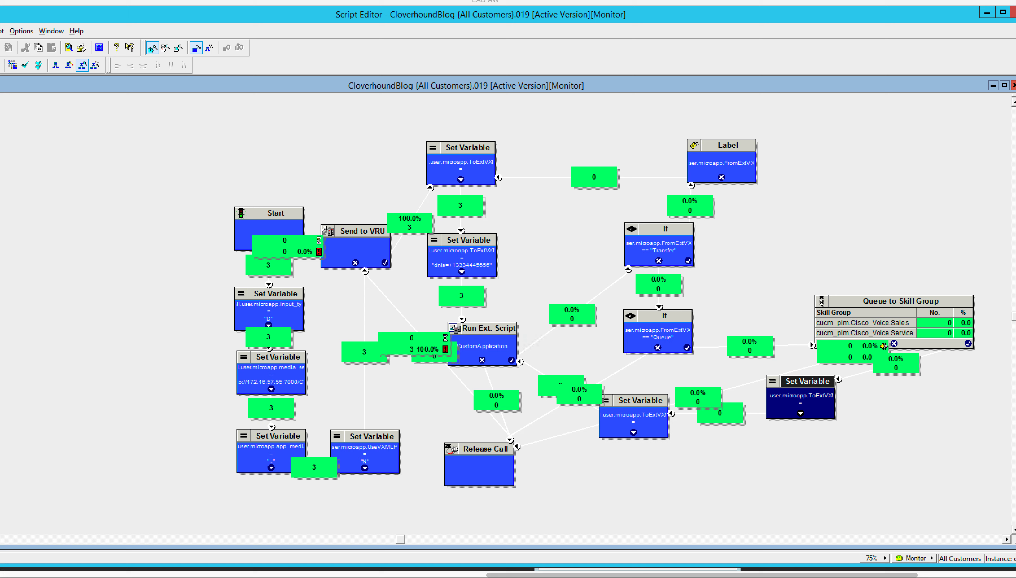
double_click(485, 254)
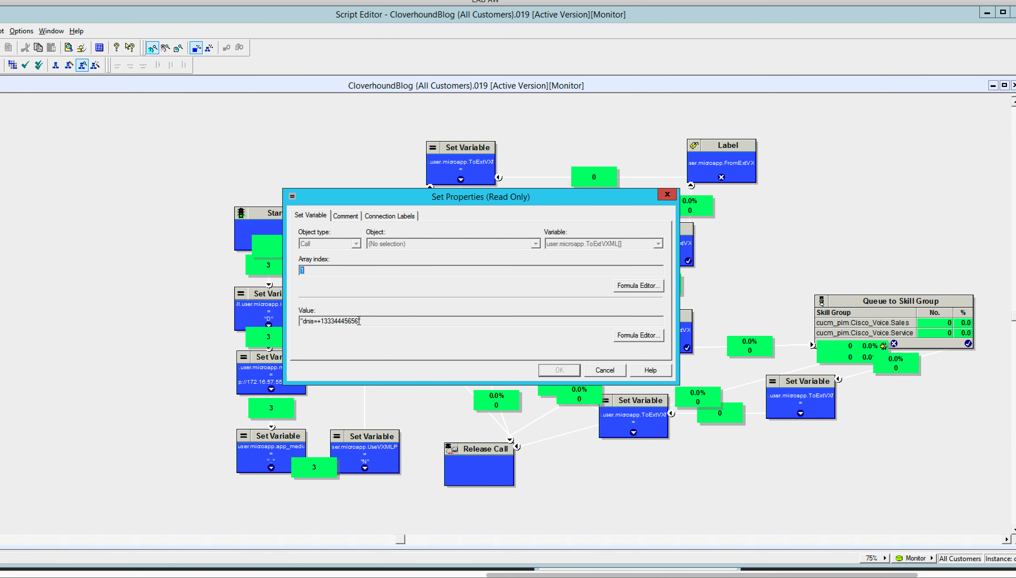
click(610, 369)
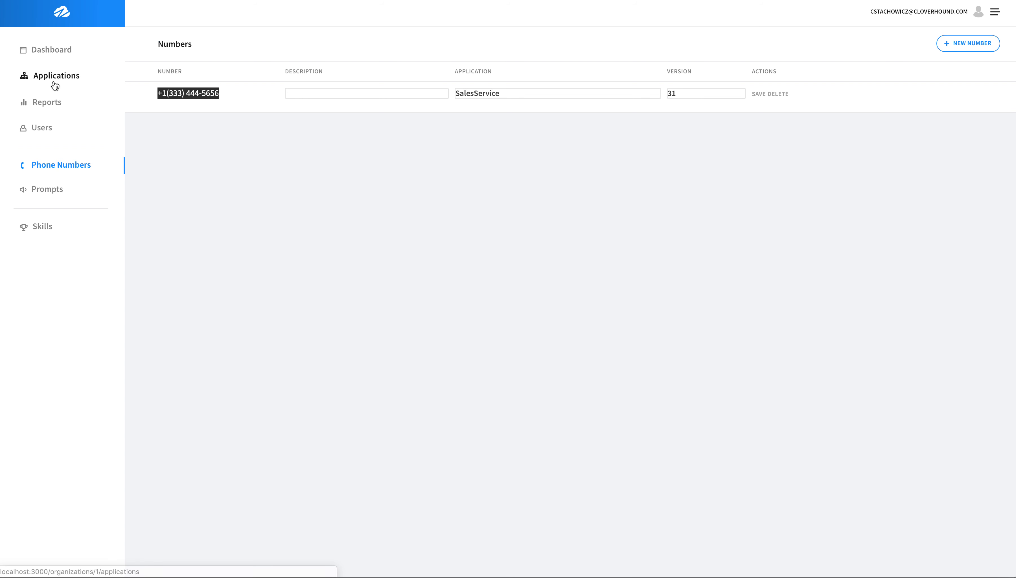
Open the SalesService application's call flow for editing.
click(53, 79)
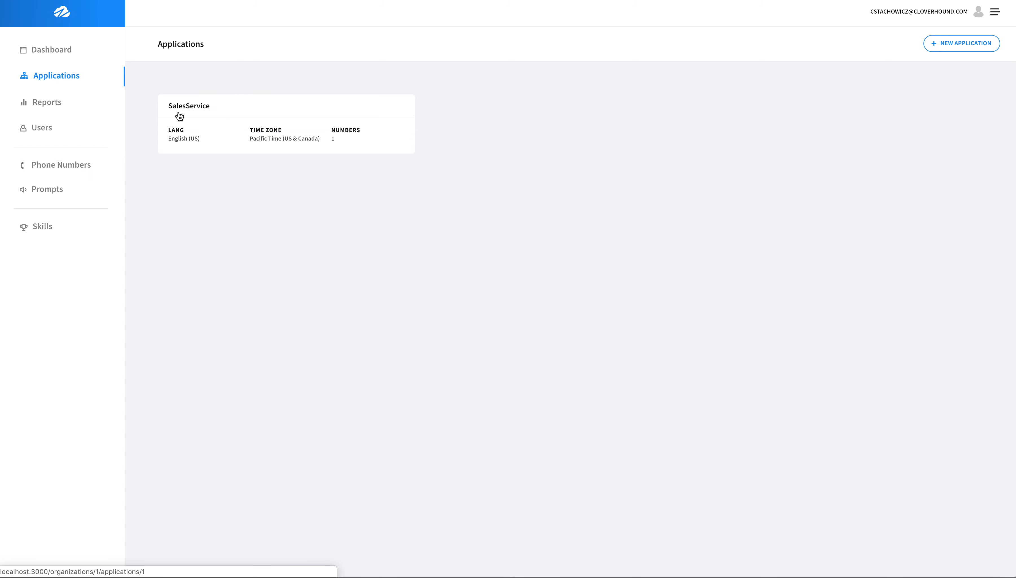
click(216, 128)
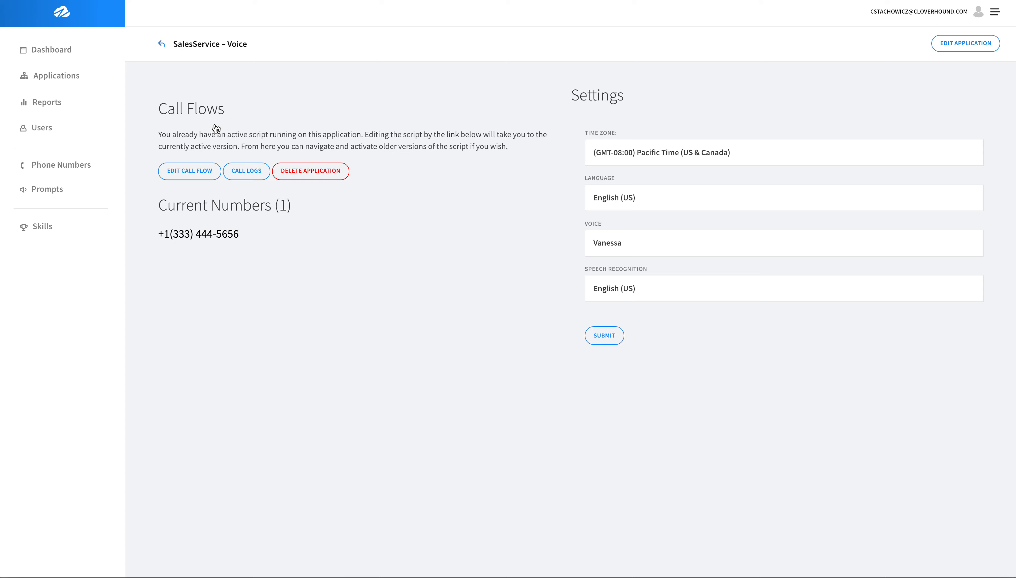
click(182, 174)
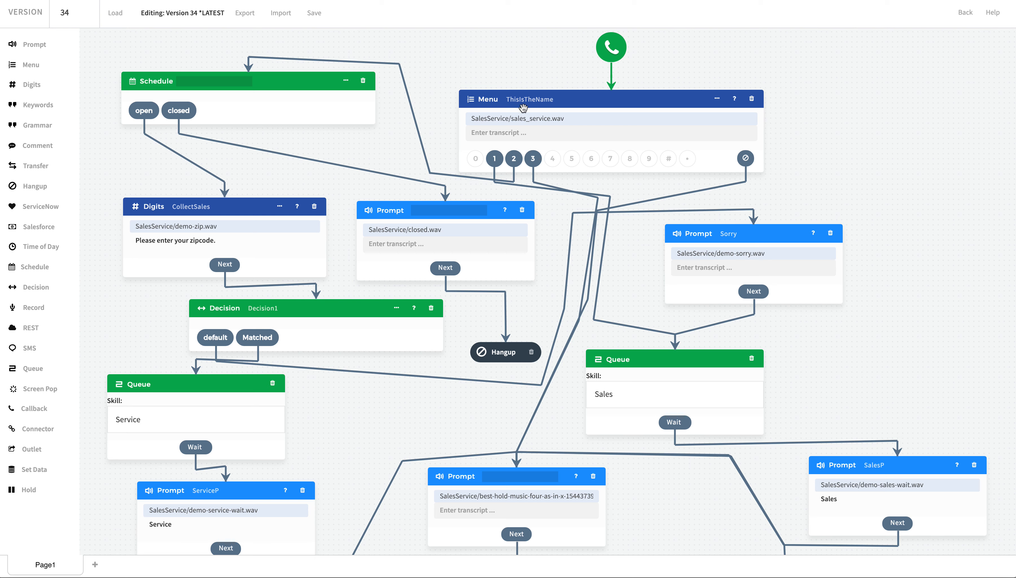
Shift the ThisIsTheName Menu node slightly up and right and the Sales Queue node slightly to the right.
drag(493, 100, 511, 87)
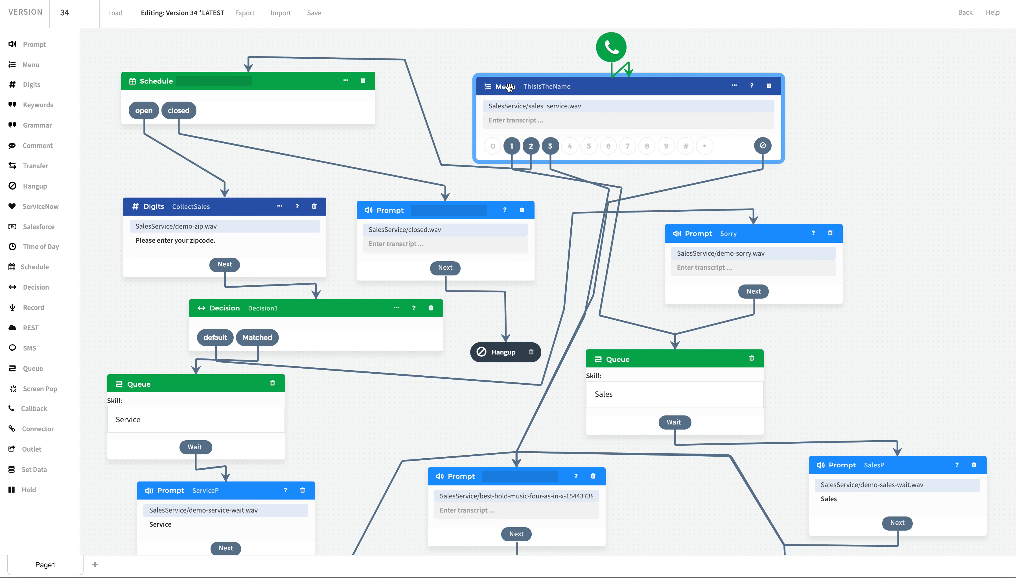
click(559, 107)
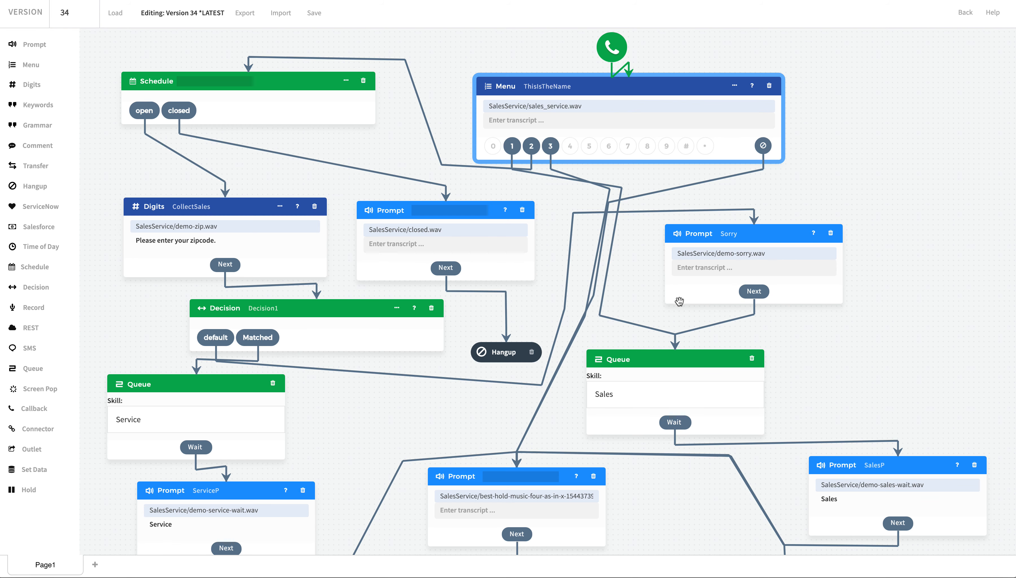
drag(670, 360, 686, 360)
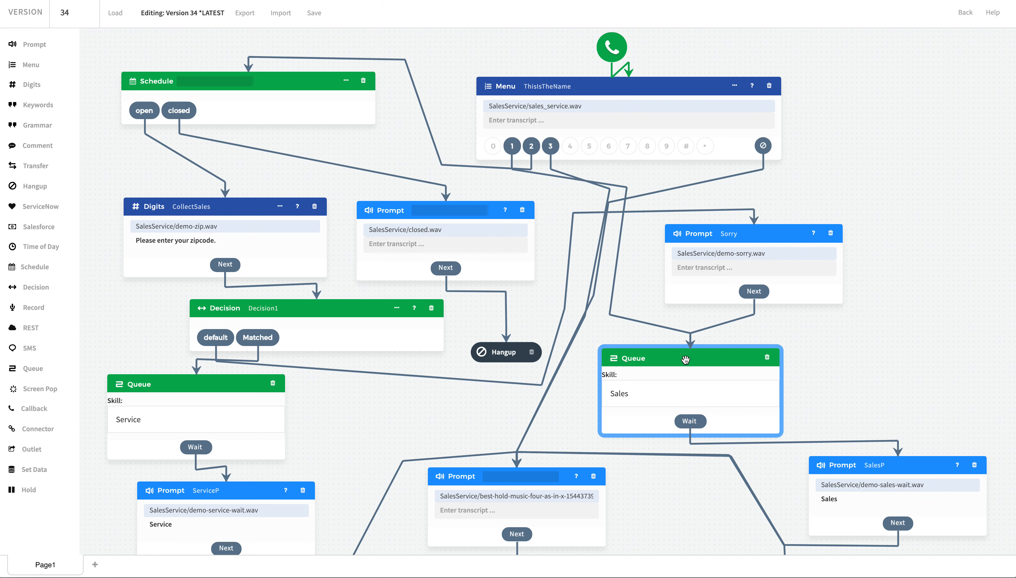
Examine the hold-music Prompt and the voicemail Menu in the lower part of the call flow.
drag(885, 378, 862, 302)
scroll(885, 369, down, 3)
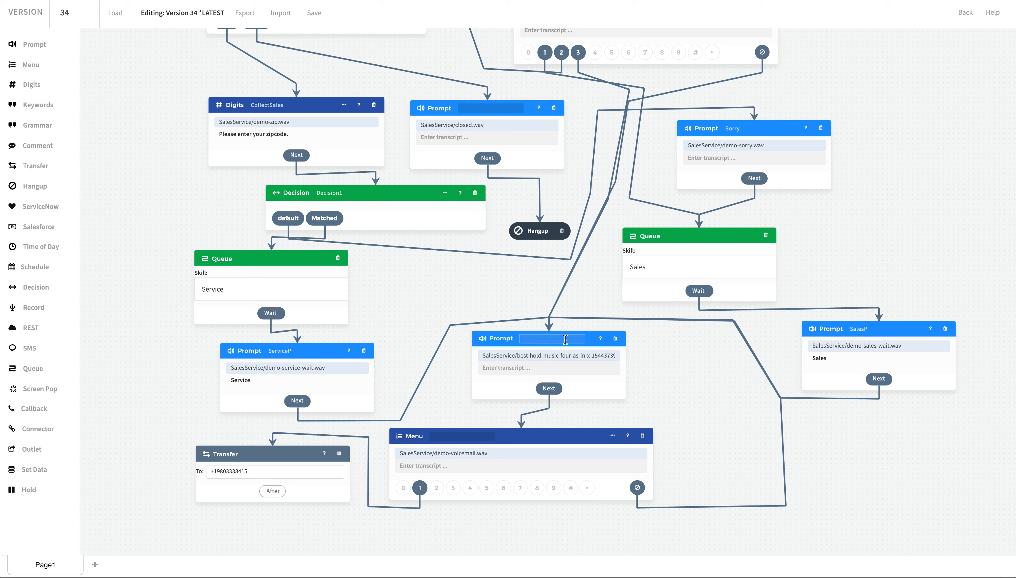
click(561, 369)
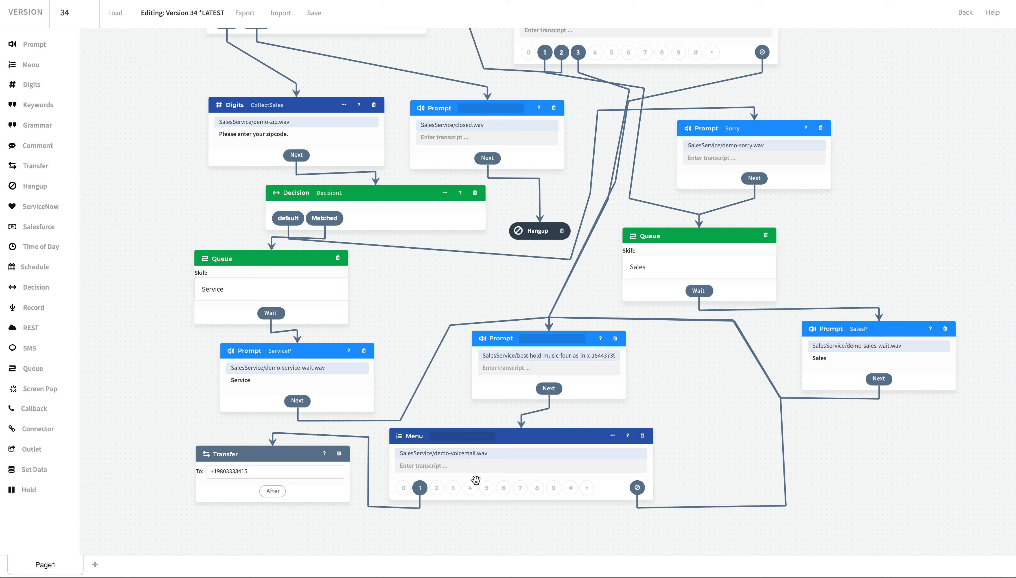
mouse_move(496, 455)
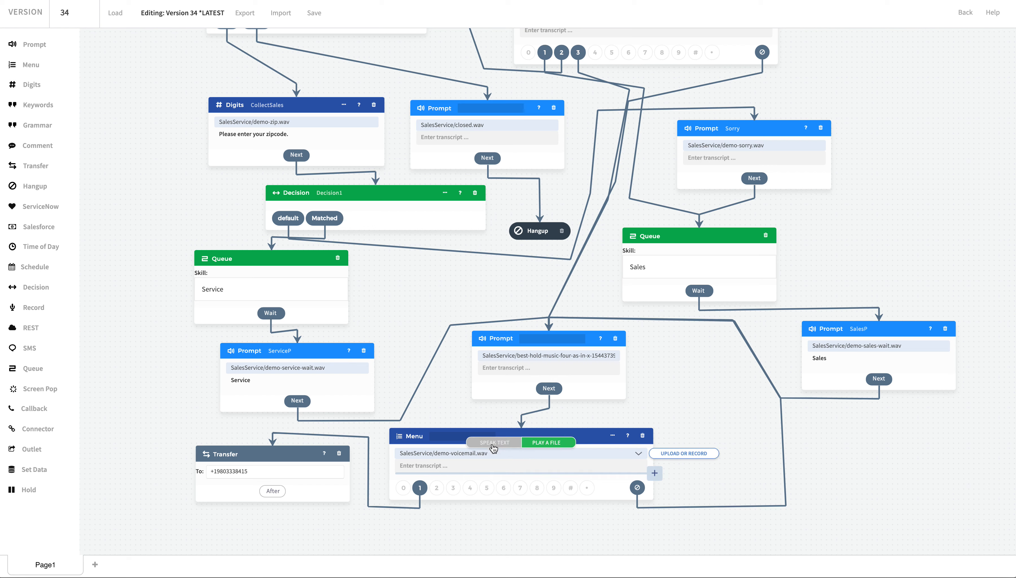
mouse_move(539, 350)
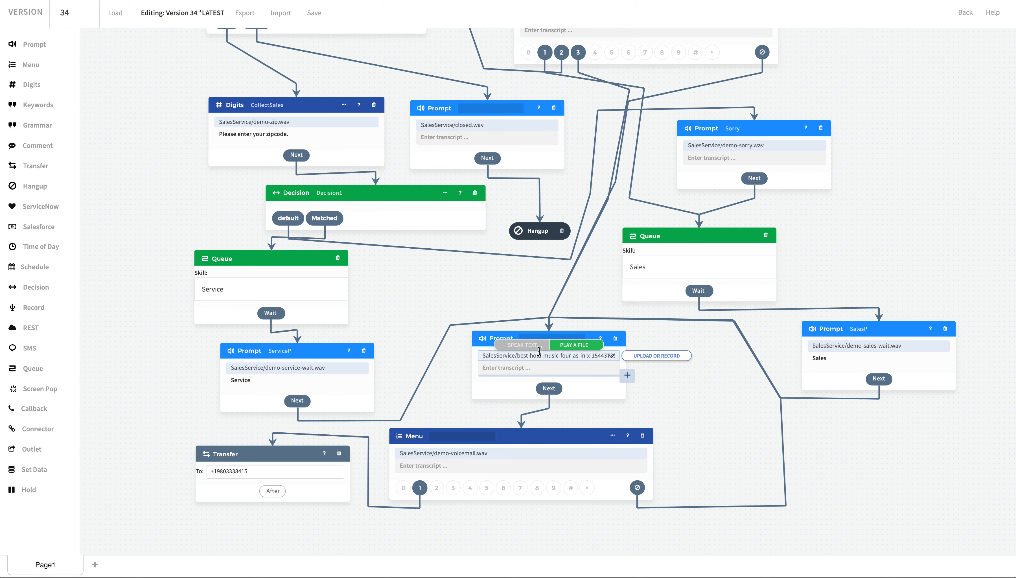
drag(874, 148, 917, 213)
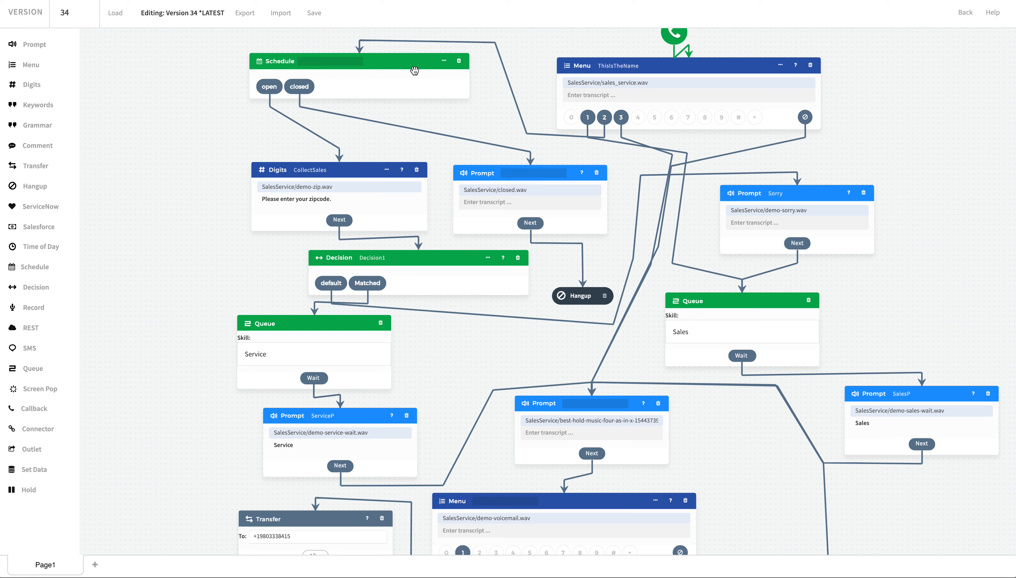
Inspect the Schedule node's settings with its closed Prompt and CollectSales Digits branches, and the Decision1 node's criteria.
click(444, 63)
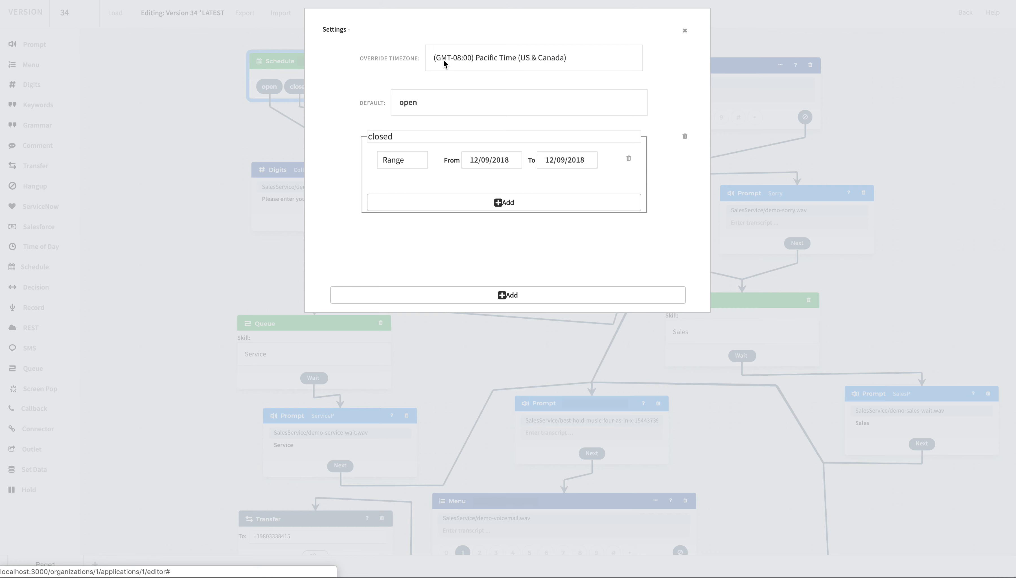
click(198, 202)
mouse_move(503, 189)
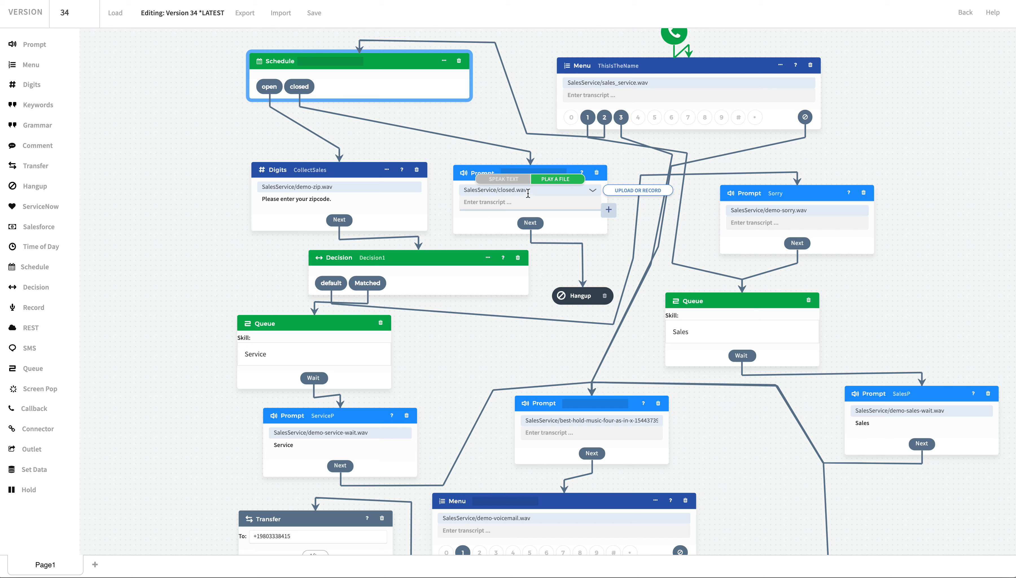
mouse_move(279, 186)
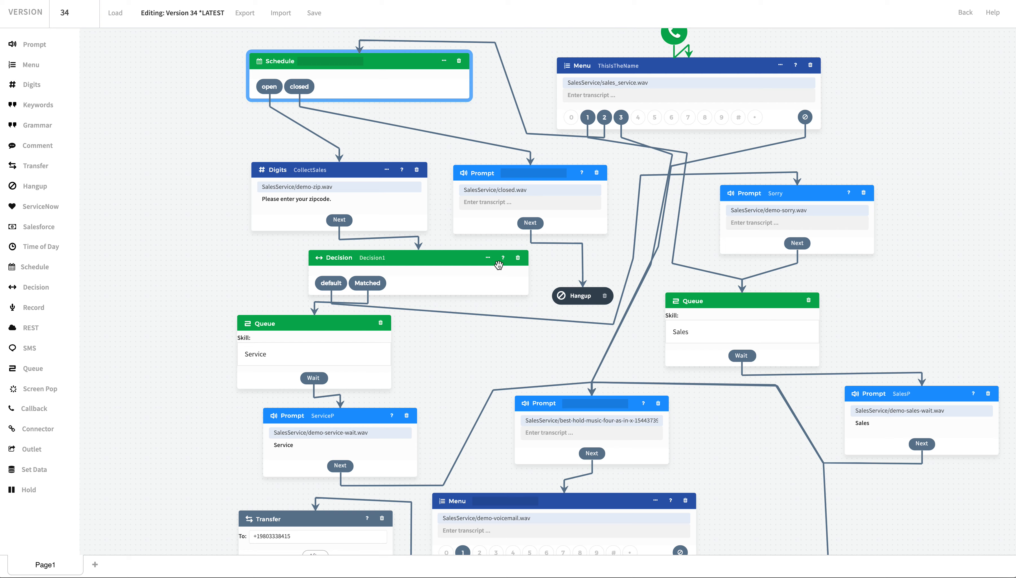
click(488, 258)
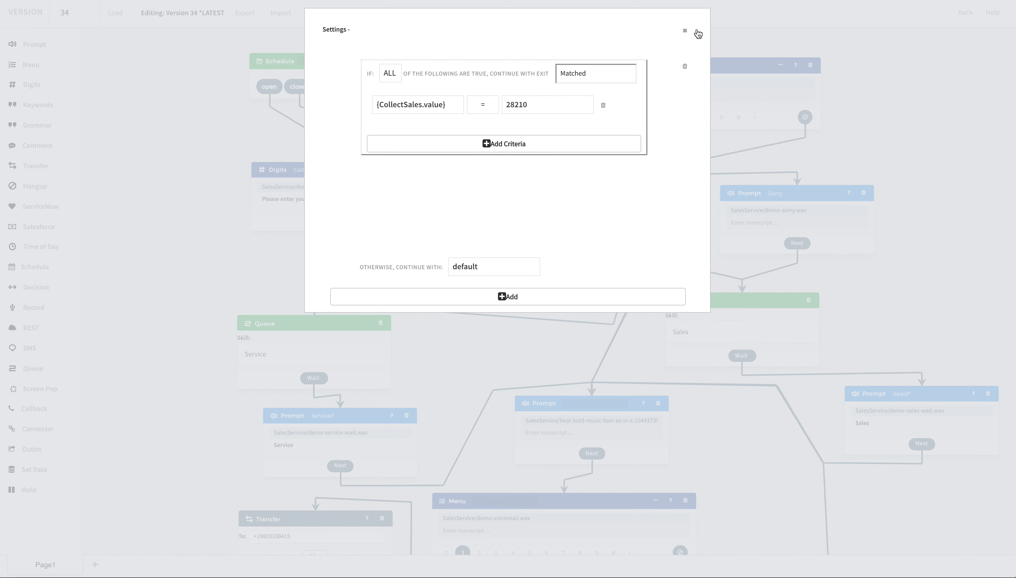
click(684, 30)
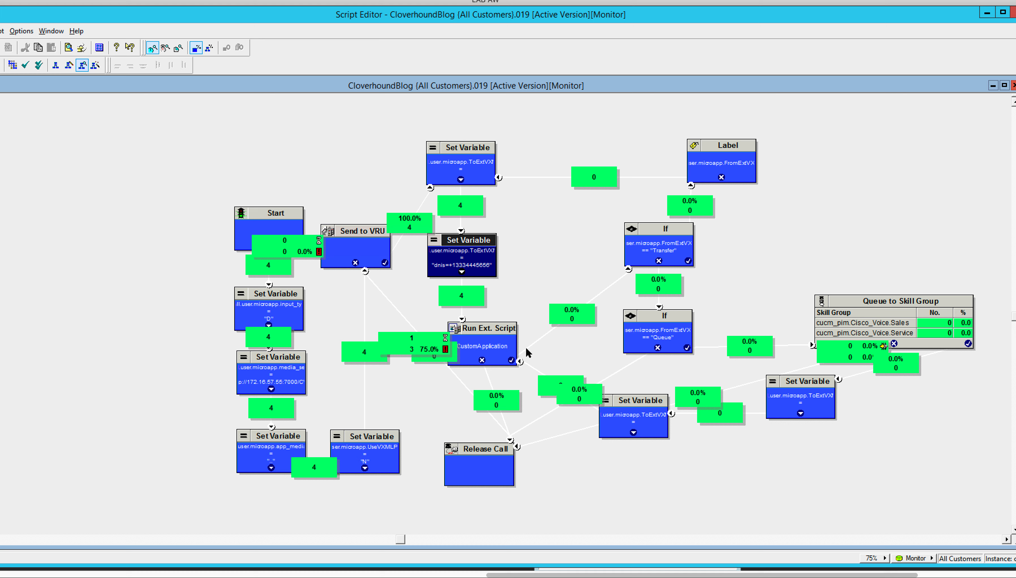
Reroute the Schedule node's closed exit to the CollectSales Digits node and save the call flow.
click(69, 221)
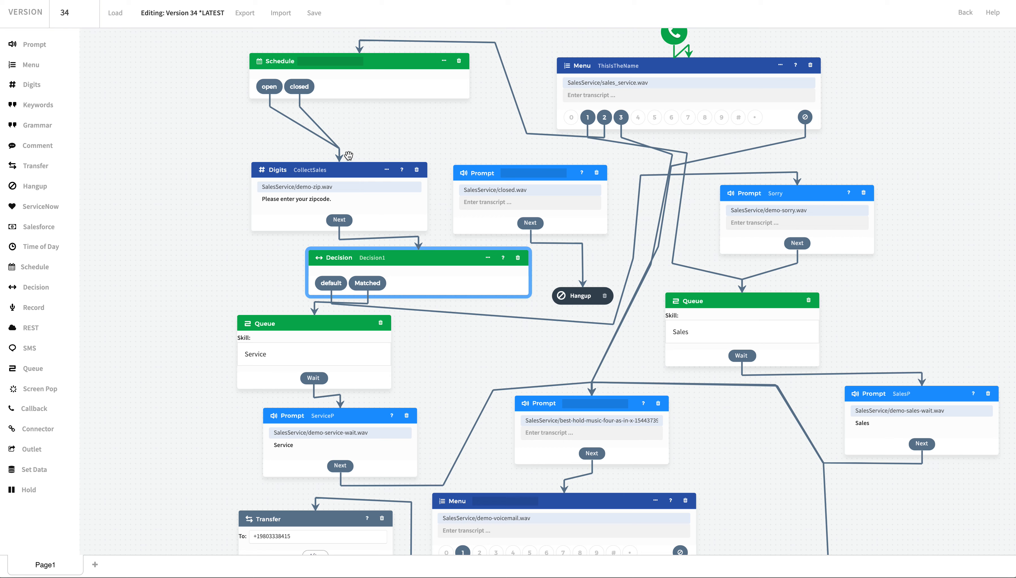
click(314, 12)
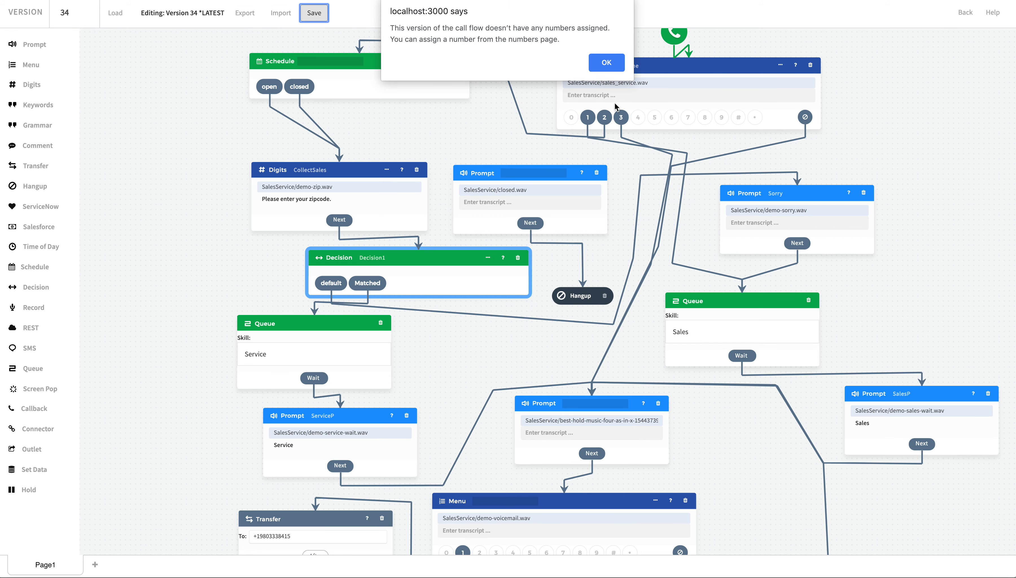
click(616, 58)
click(616, 58)
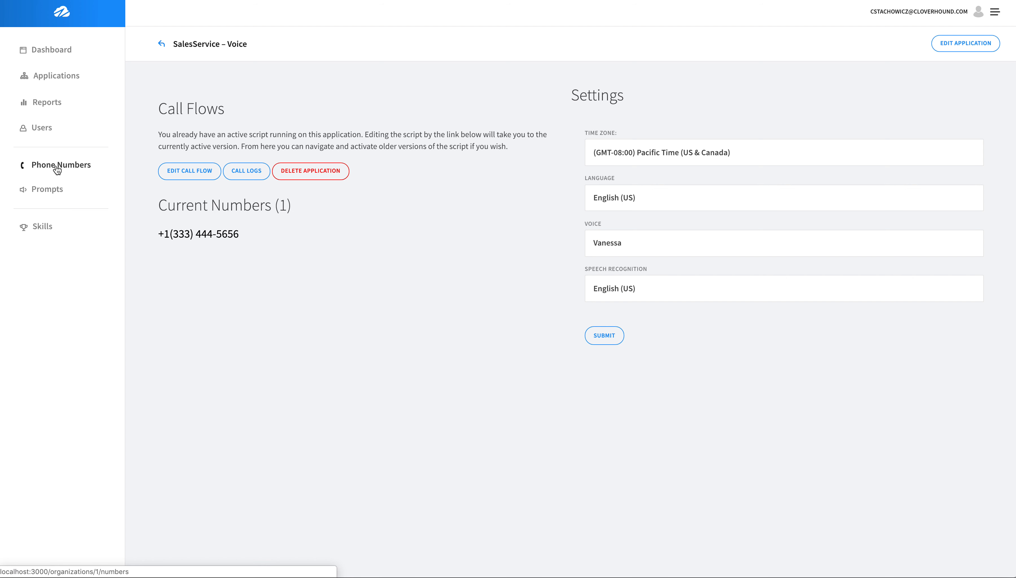
Assign the newly saved call flow version to the SalesService phone number and save the number.
click(58, 169)
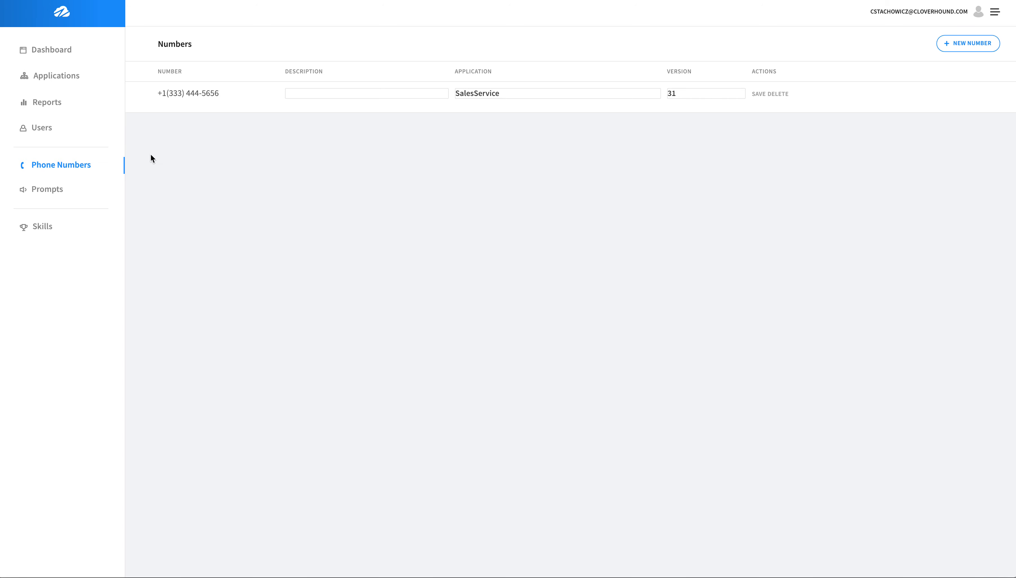
click(711, 93)
click(701, 51)
click(761, 97)
click(606, 47)
Reopen the SalesService call flow and examine the Service queue's wait Prompt and the hold-music Prompt.
click(55, 76)
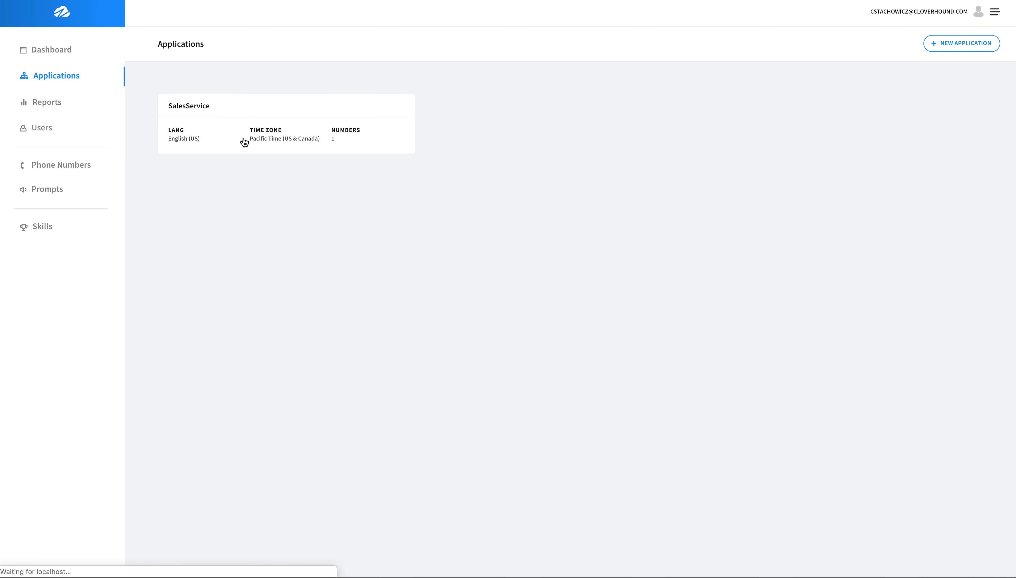
click(244, 142)
click(204, 168)
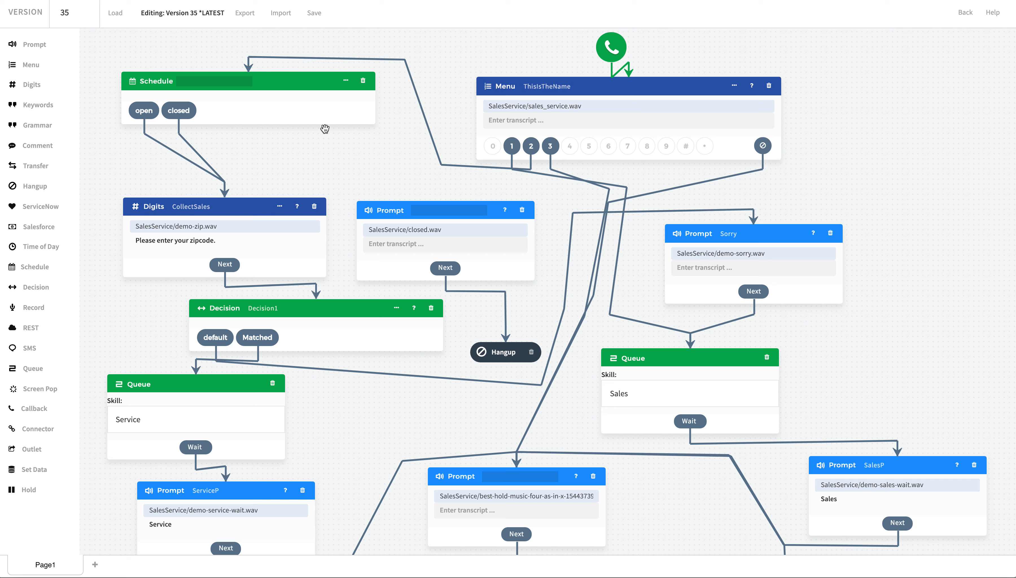
drag(312, 430, 299, 291)
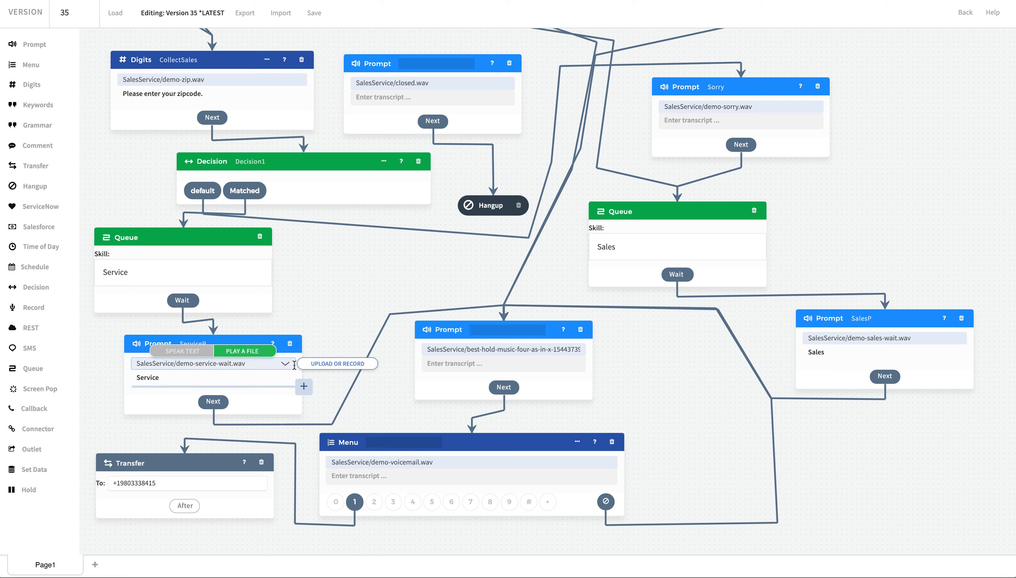
mouse_move(481, 345)
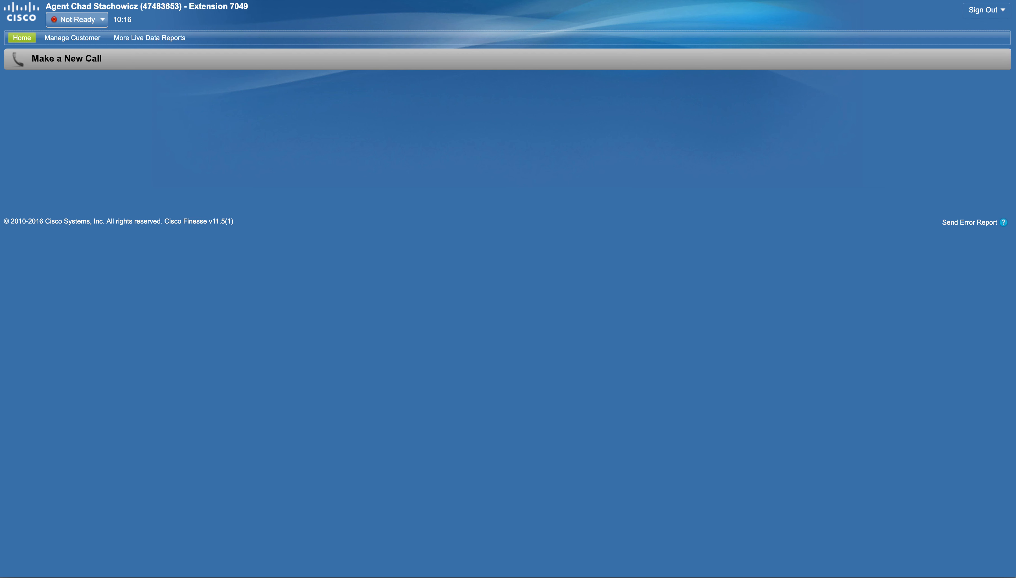
In Cisco Finesse, set the agent's state to Ready and answer the incoming queued call.
click(90, 20)
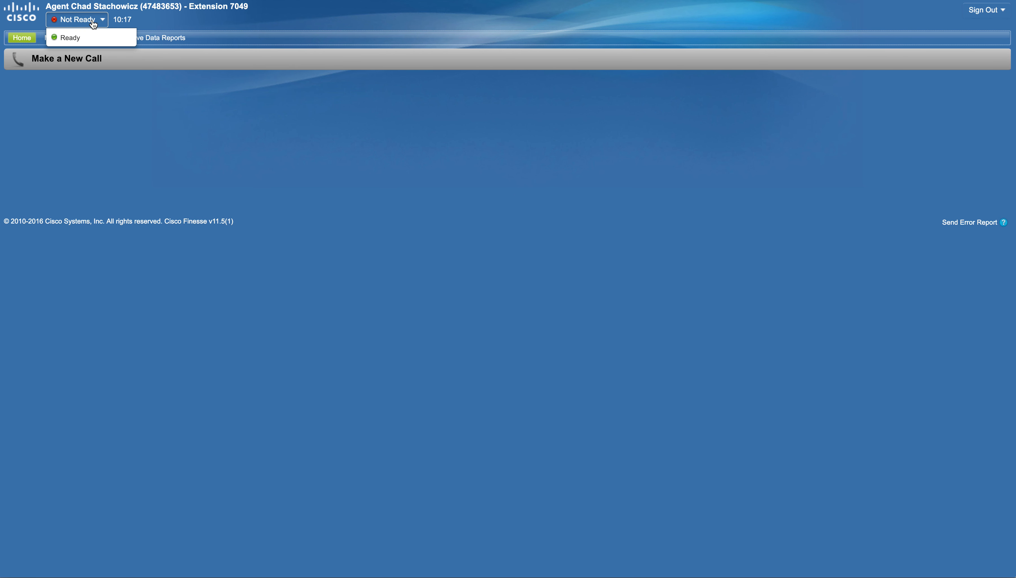
click(85, 40)
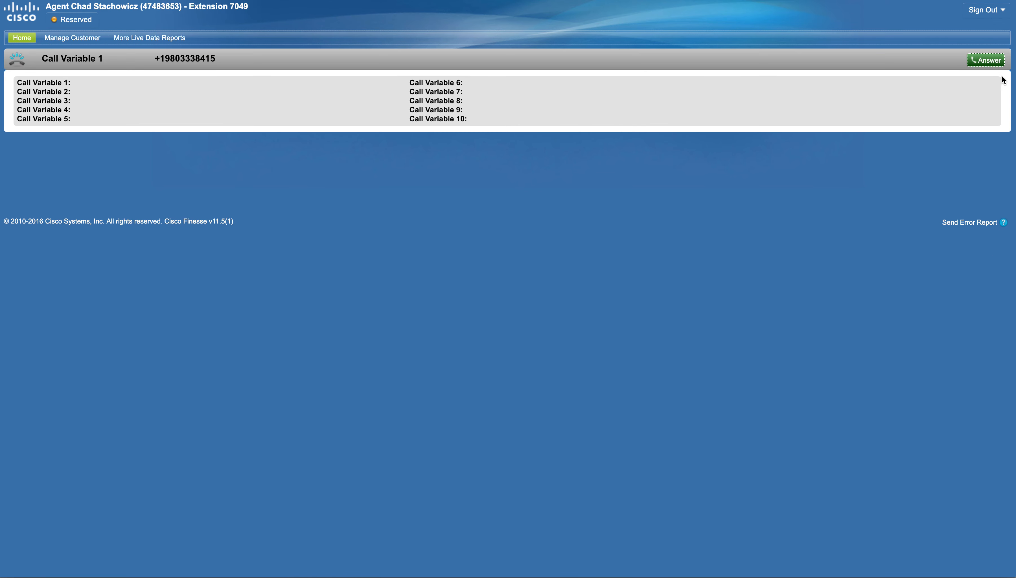
click(982, 61)
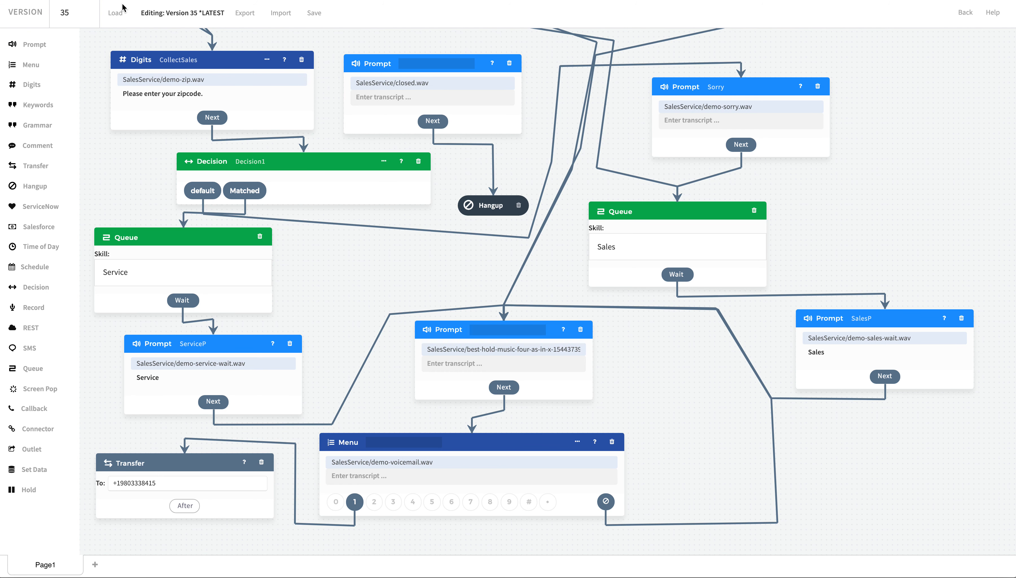
Examine the call data of the newest entry in the SalesService call logs, and return to the Dashboard.
click(964, 13)
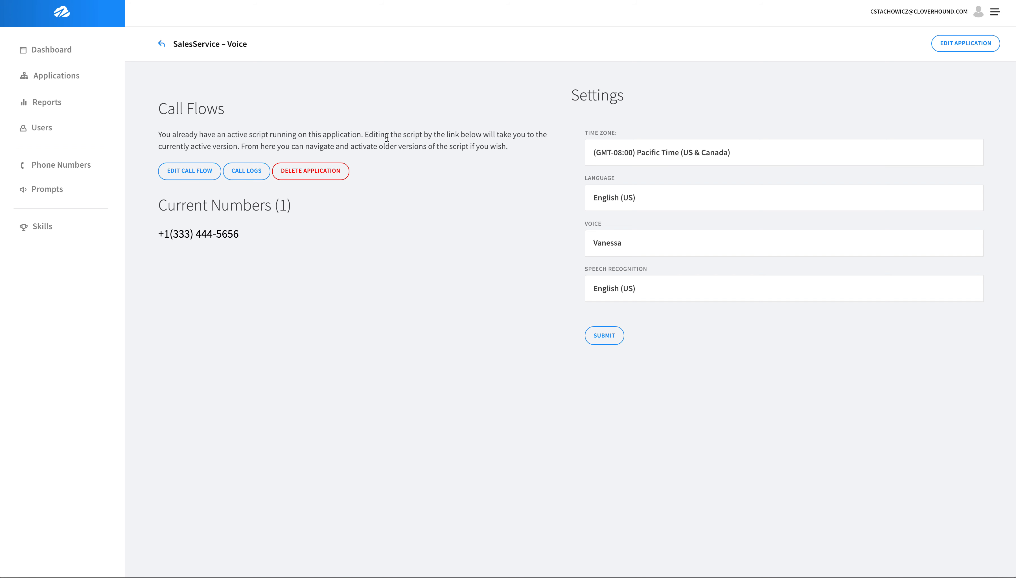
click(245, 178)
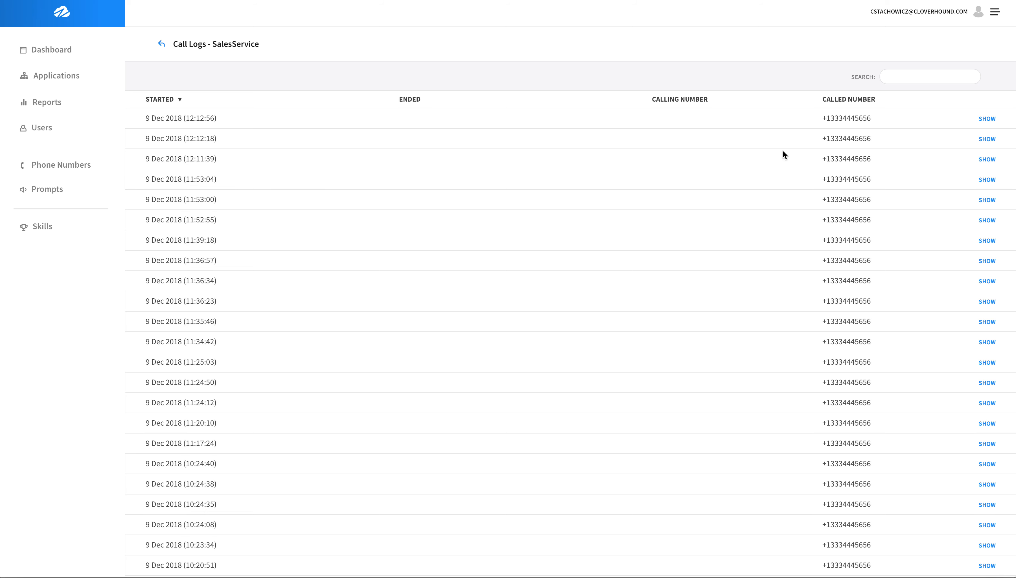
click(982, 120)
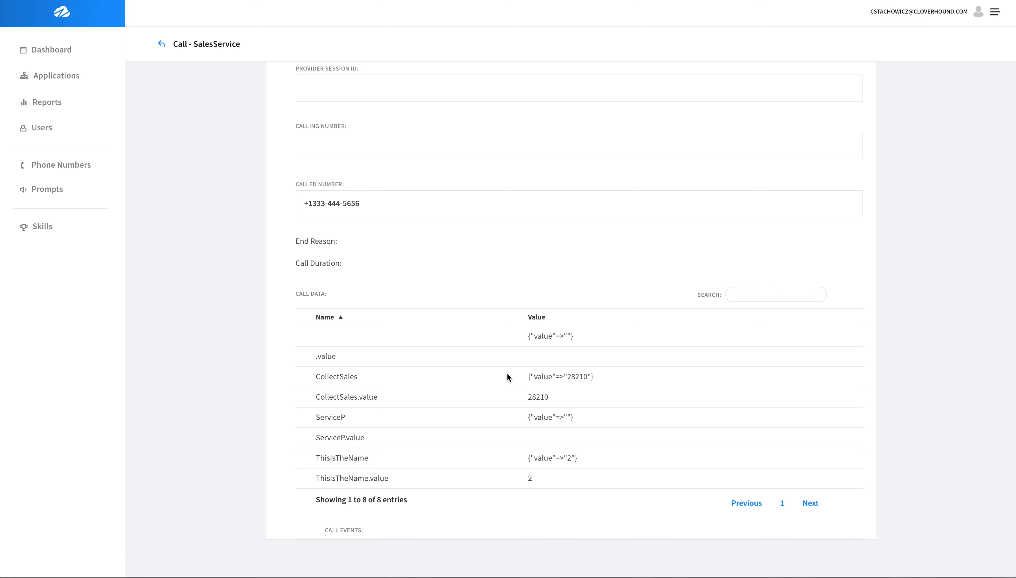
click(53, 50)
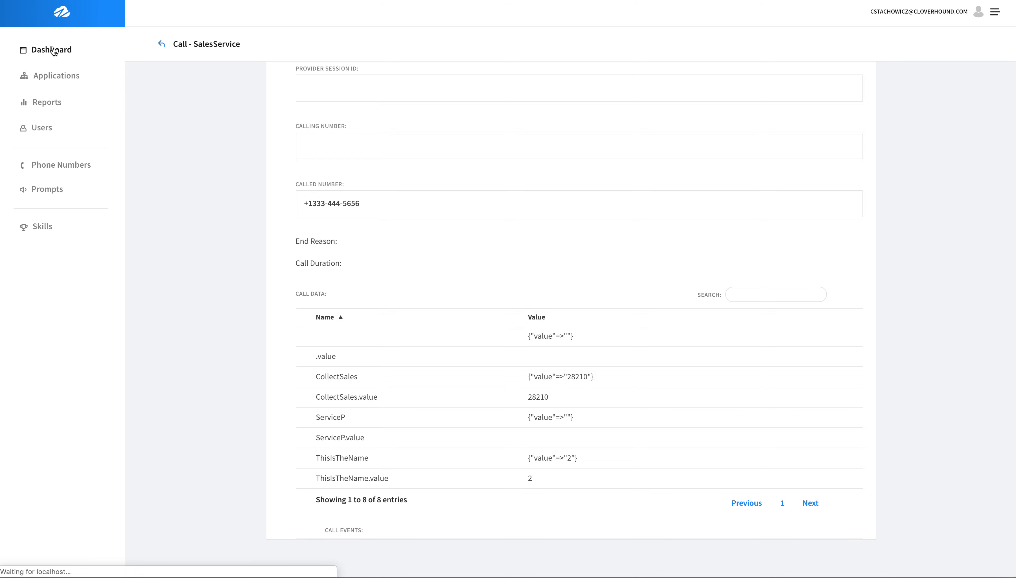